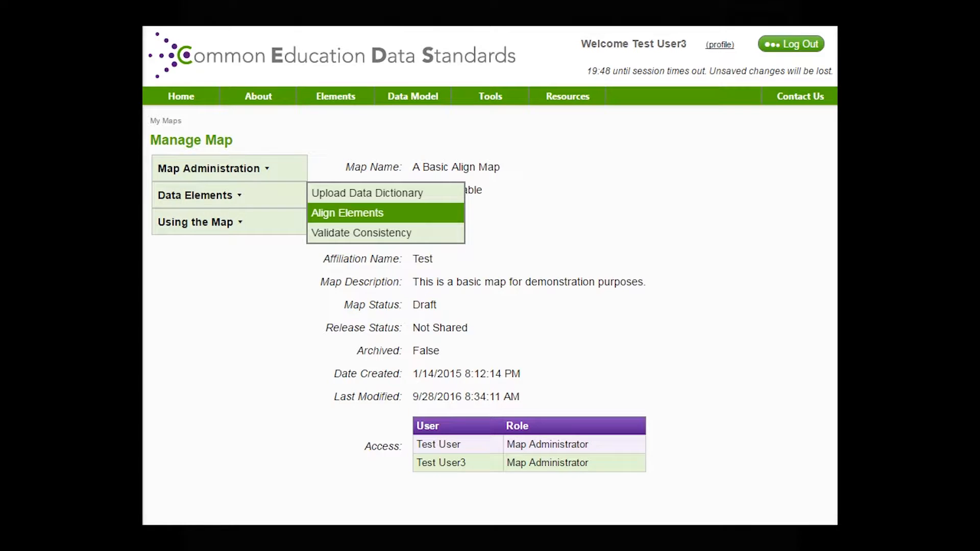
Start a new element in the map's element alignment with system Community Colleges, database Student, table Demographics and element name Gender.
{"action": "left_click", "coordinate": [347, 213]}
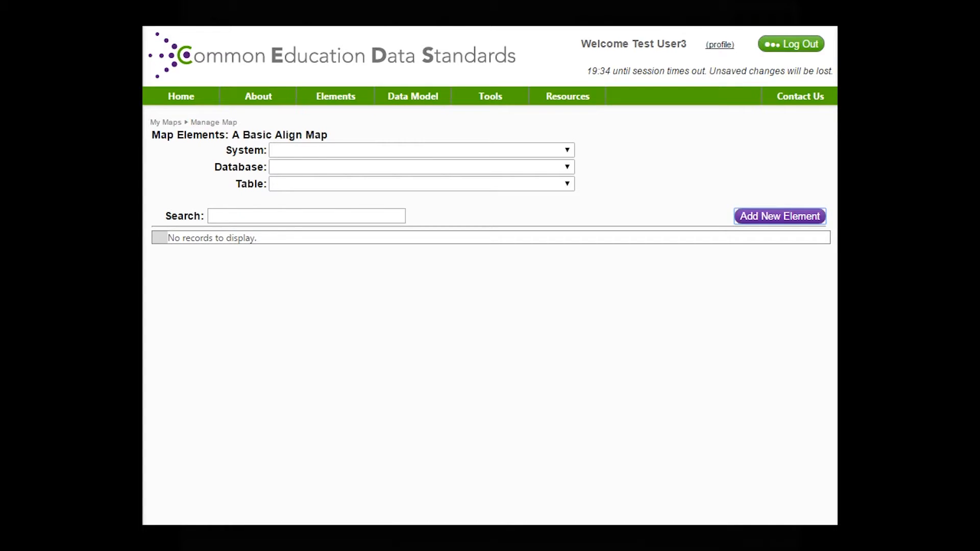
{"action": "left_click", "coordinate": [781, 216]}
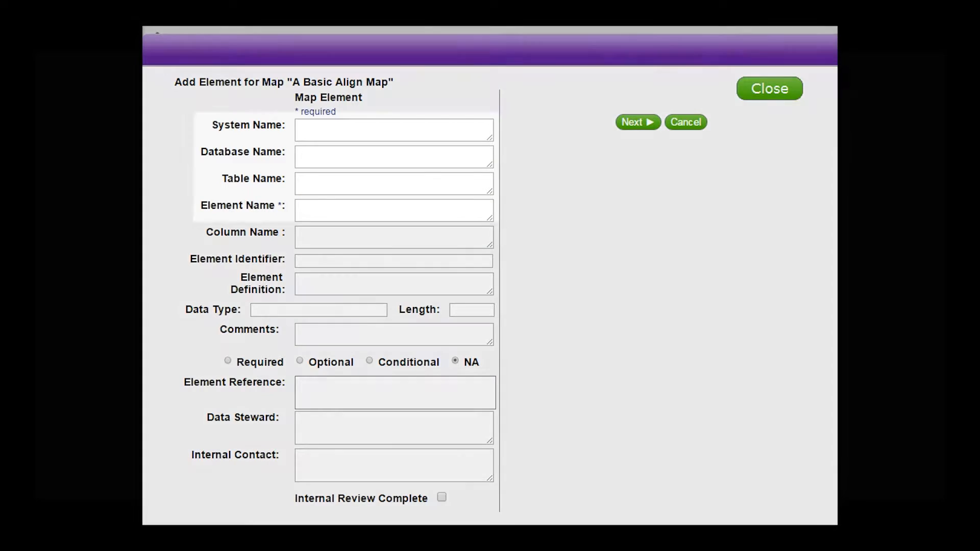
{"action": "left_click", "coordinate": [394, 130]}
{"action": "type", "text": "Community"}
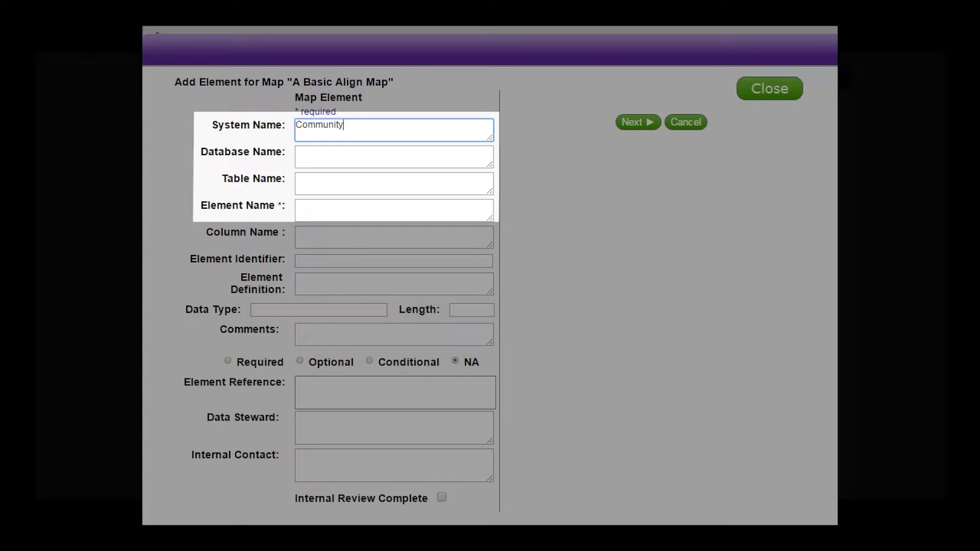
{"action": "type", "text": " Colleges"}
{"action": "key", "text": "Tab"}
{"action": "type", "text": "St"}
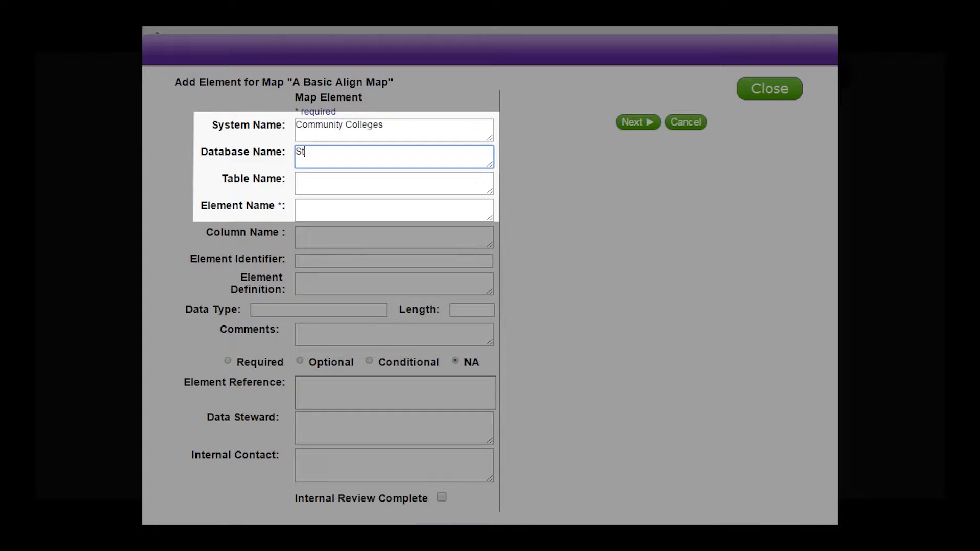
{"action": "type", "text": "udent"}
{"action": "key", "text": "Tab"}
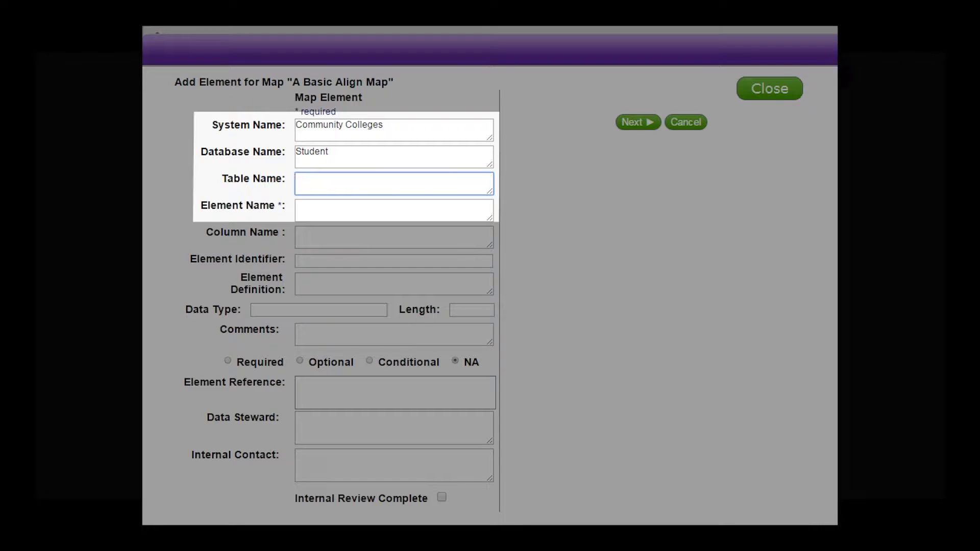
{"action": "type", "text": "Demographics"}
{"action": "key", "text": "Tab"}
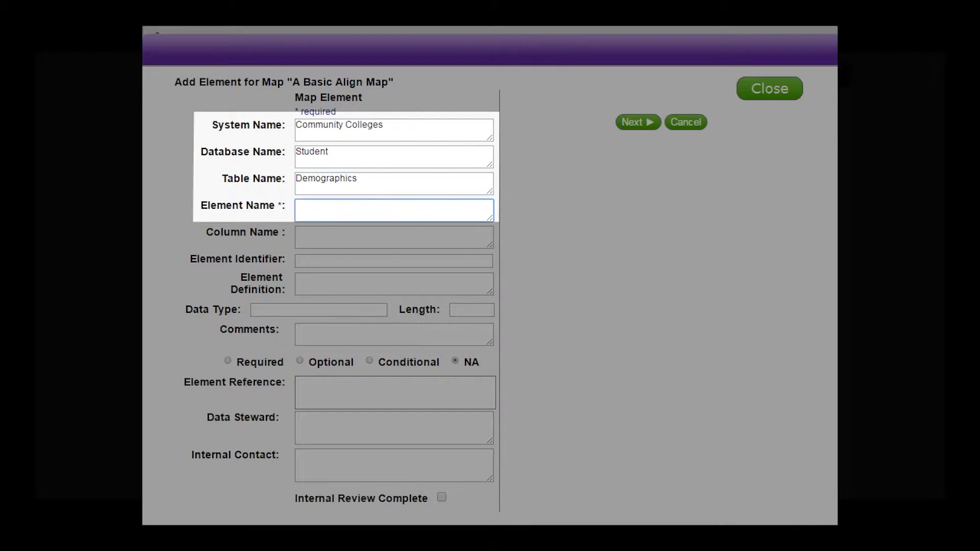
{"action": "type", "text": "Gender"}
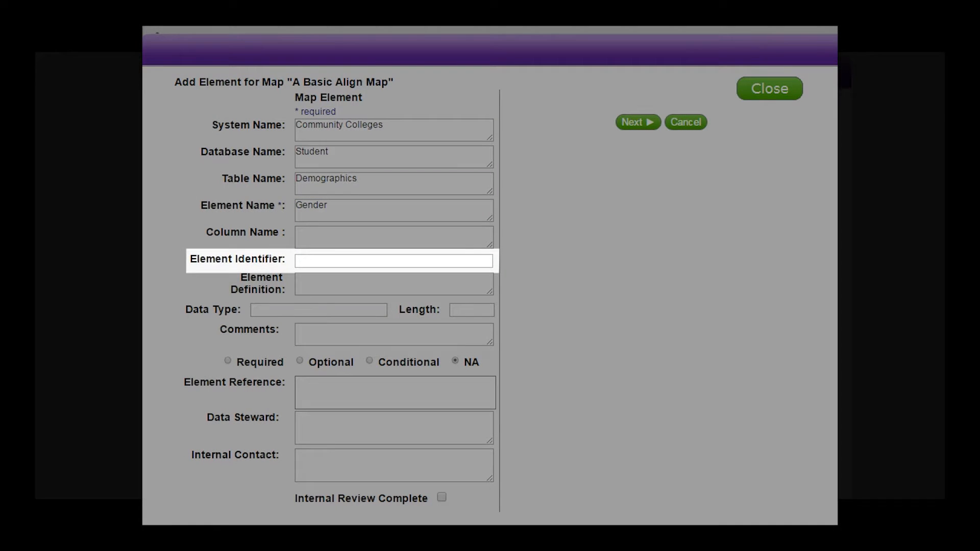
Set the element identifier to 175 and the element definition to "The student's gender".
{"action": "left_click", "coordinate": [394, 261]}
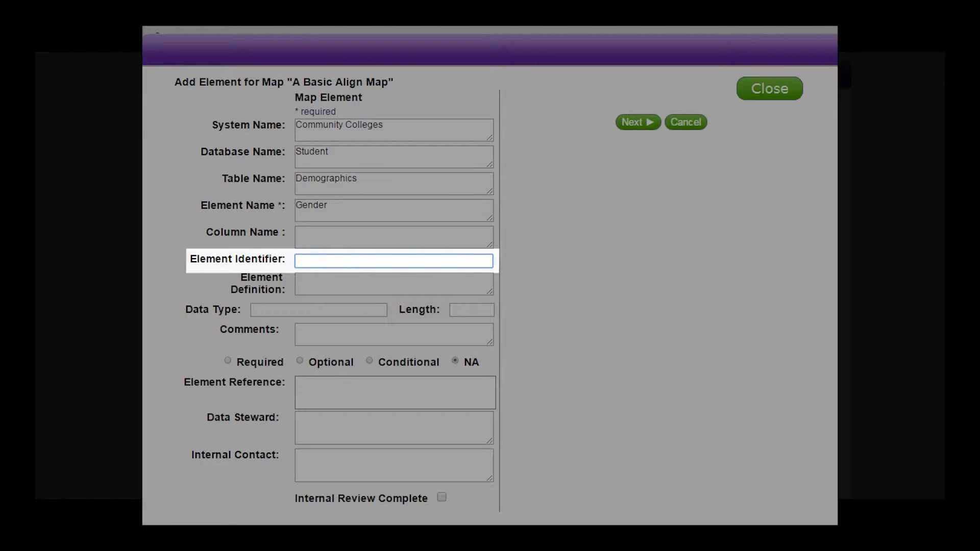
{"action": "type", "text": "175"}
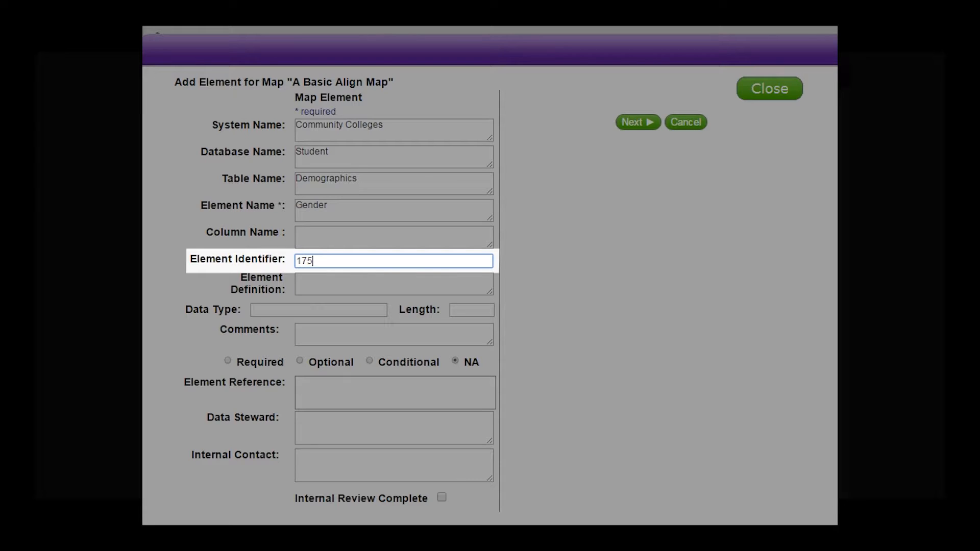
{"action": "key", "text": "Tab"}
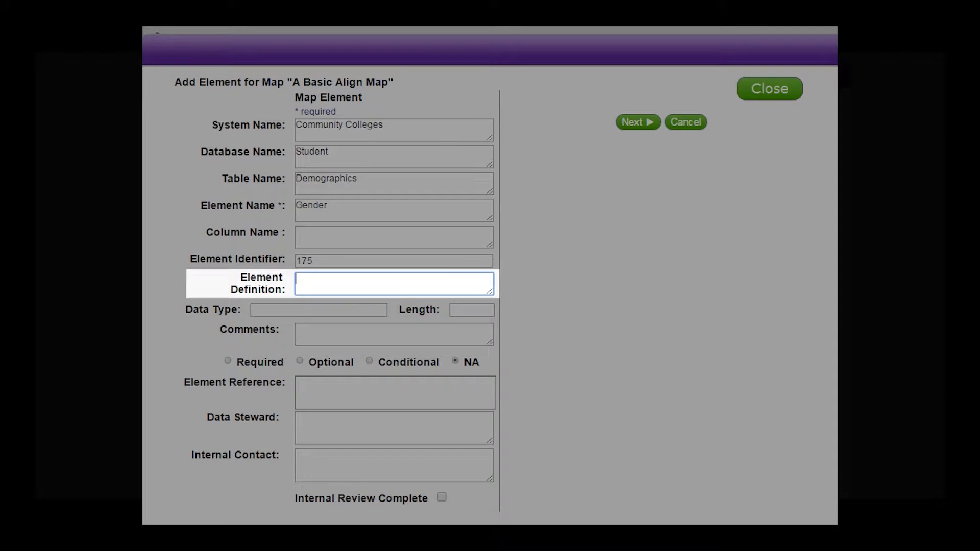
{"action": "type", "text": "The student's gender"}
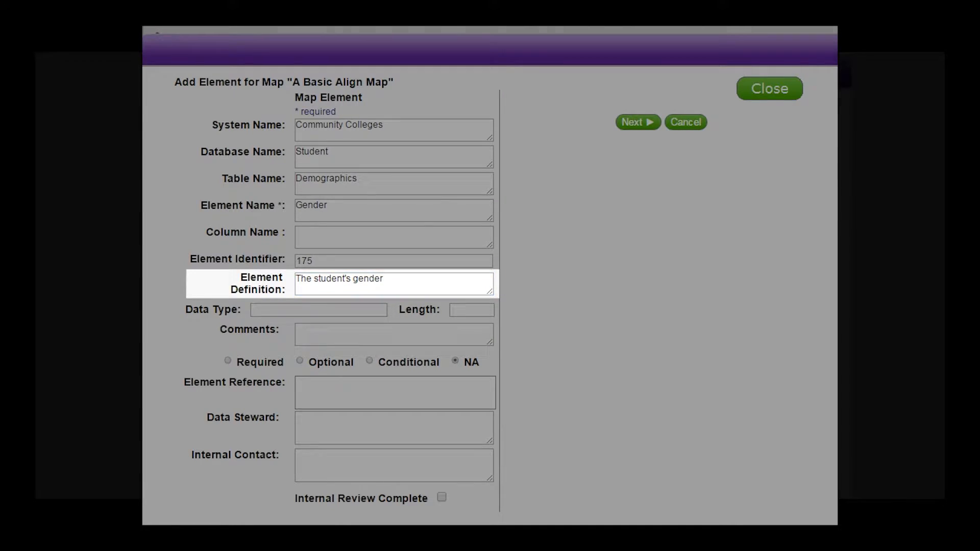
{"action": "key", "text": "Tab"}
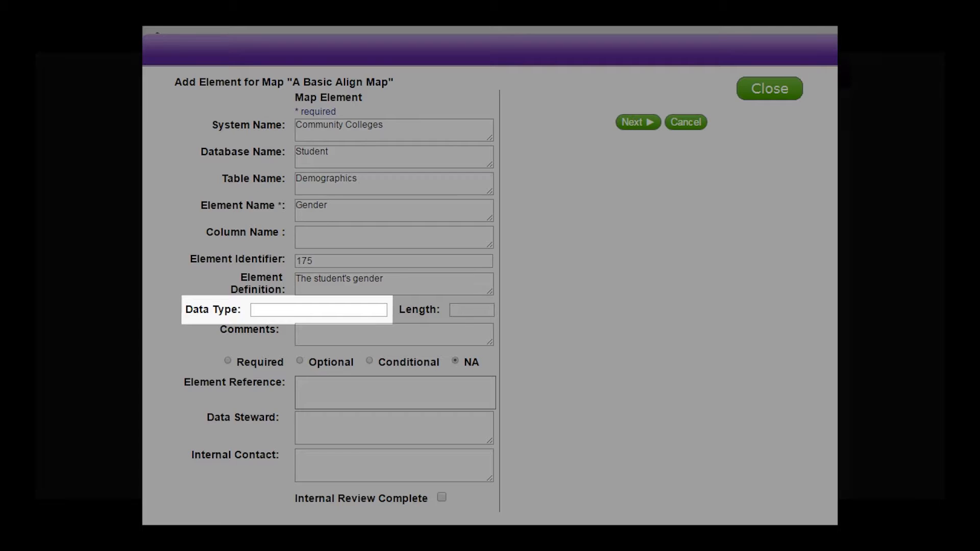
Set the element's data type to ALPHA and its length to 1, and mark it as Optional.
{"action": "left_click", "coordinate": [319, 310]}
{"action": "type", "text": "ALPHA"}
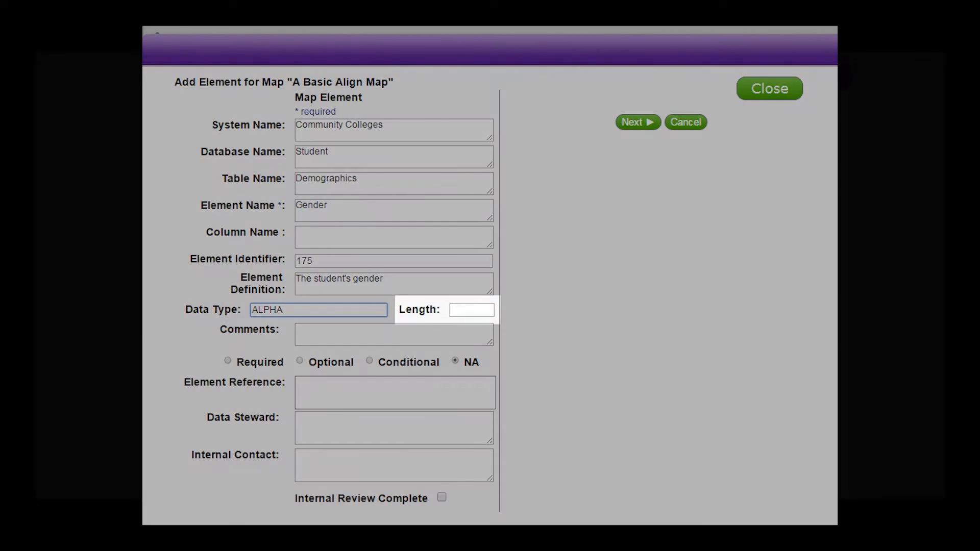
{"action": "key", "text": "Tab"}
{"action": "type", "text": "1"}
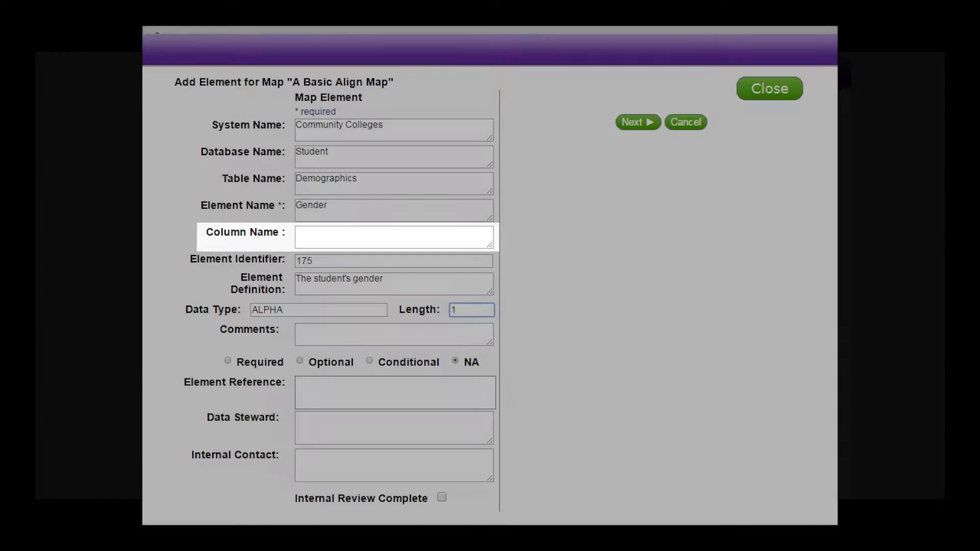
{"action": "key", "text": "Tab"}
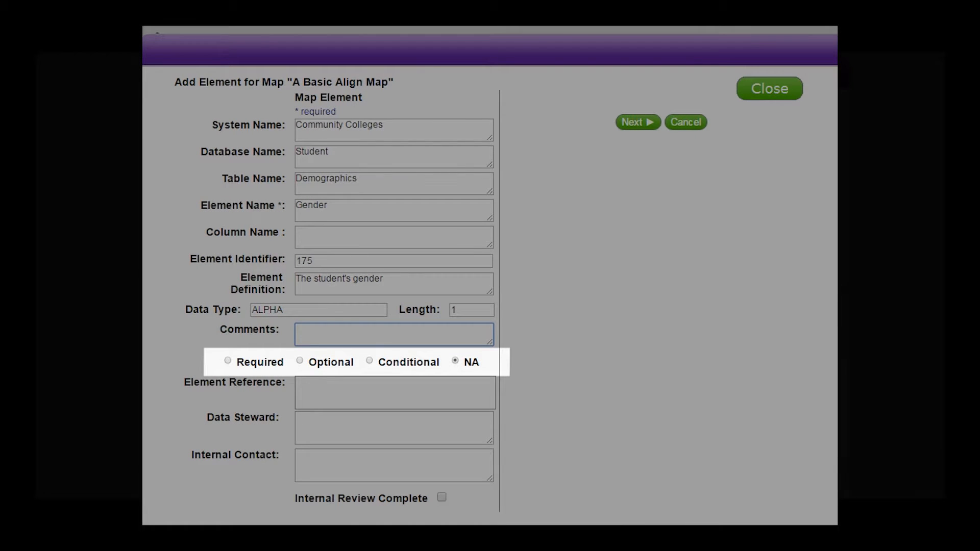
{"action": "key", "text": "Tab"}
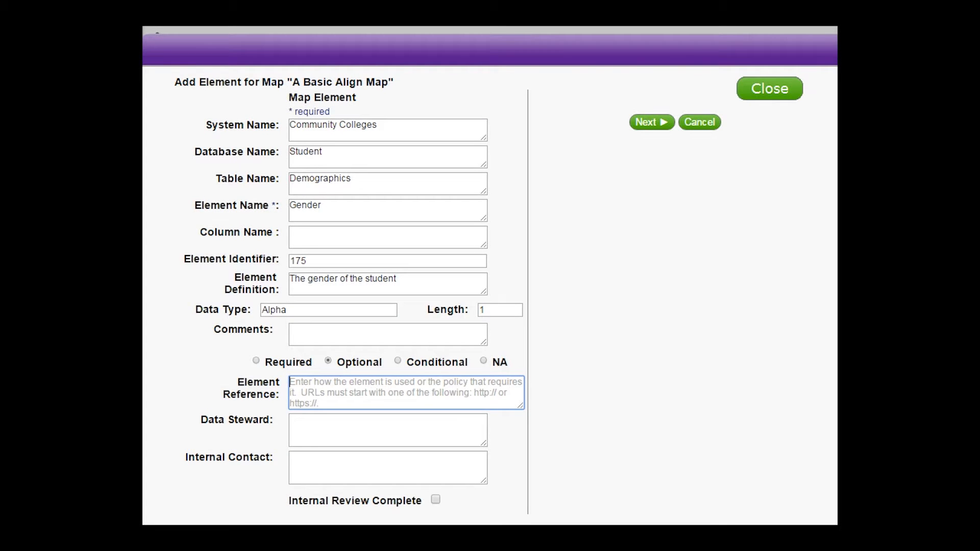
{"action": "type", "text": "http://ceds.ed.gov"}
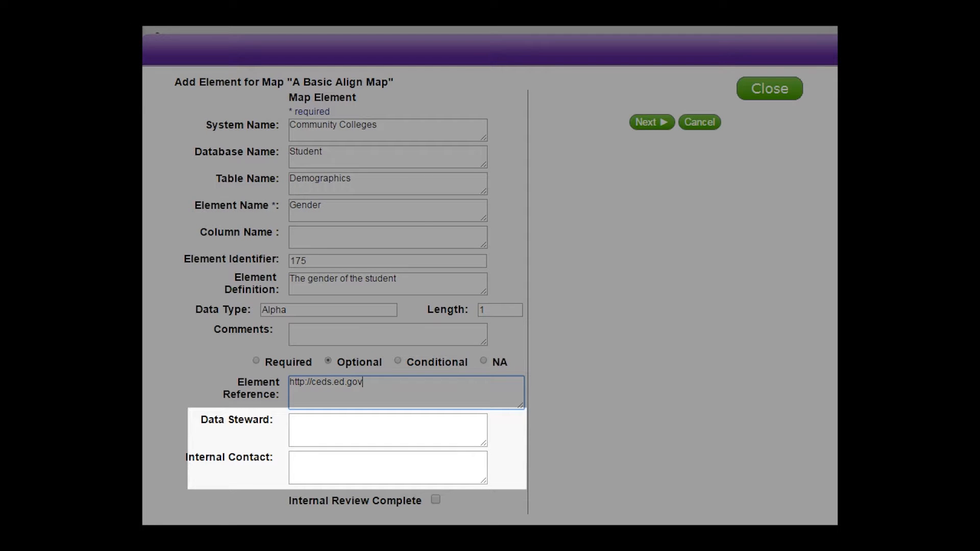
{"action": "left_click", "coordinate": [388, 429]}
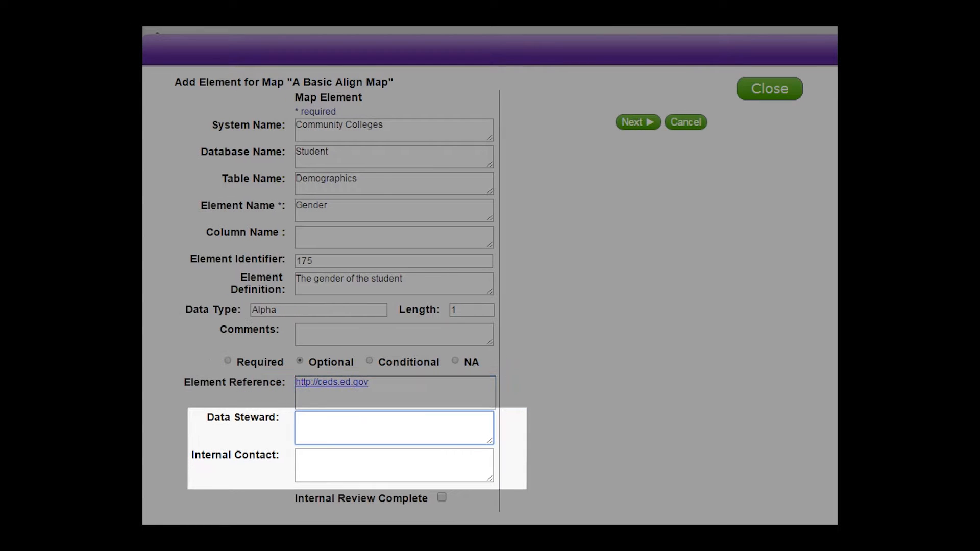
{"action": "type", "text": "Jane Doe"}
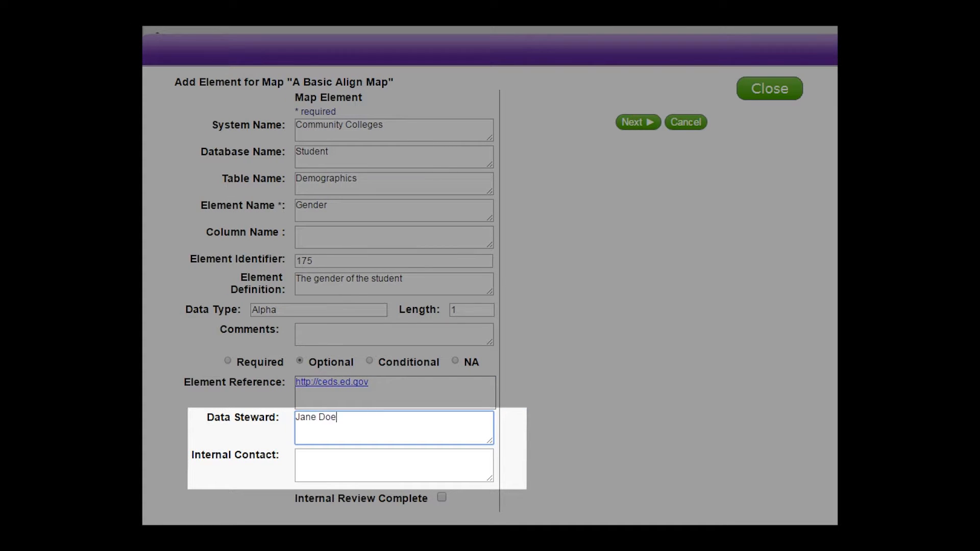
{"action": "key", "text": "Tab"}
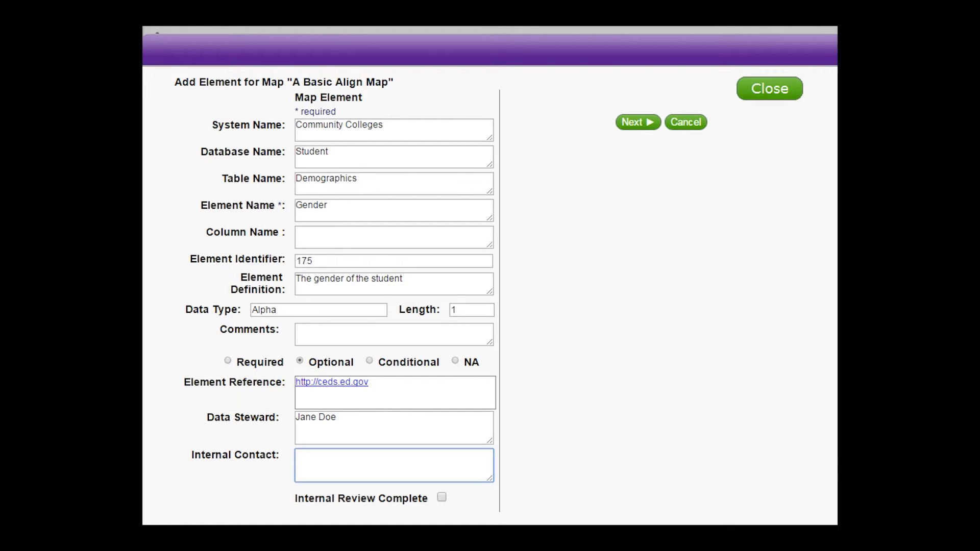
{"action": "type", "text": "John Smith"}
{"action": "left_click", "coordinate": [442, 497]}
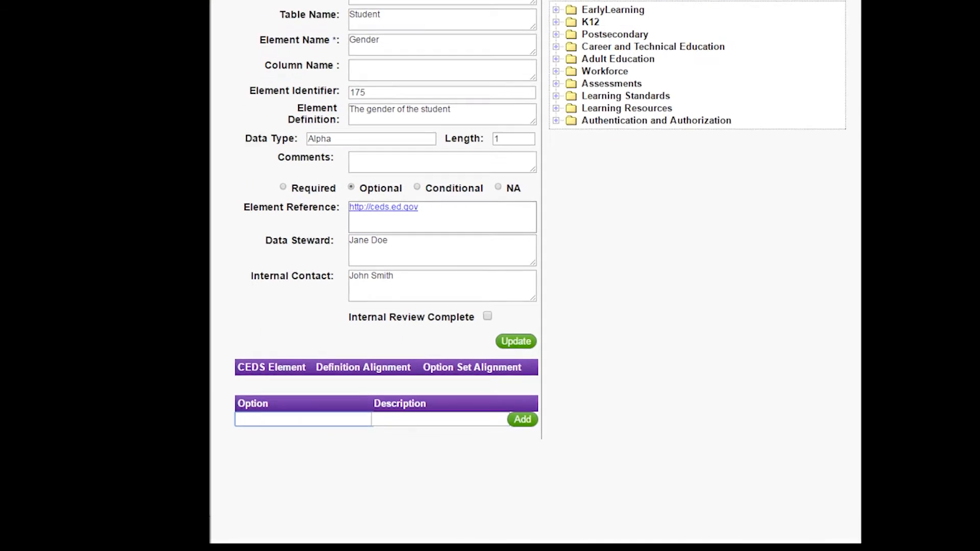
Add two options to the Gender element: M with description Male and F with description Female.
{"action": "type", "text": "M"}
{"action": "key", "text": "Tab"}
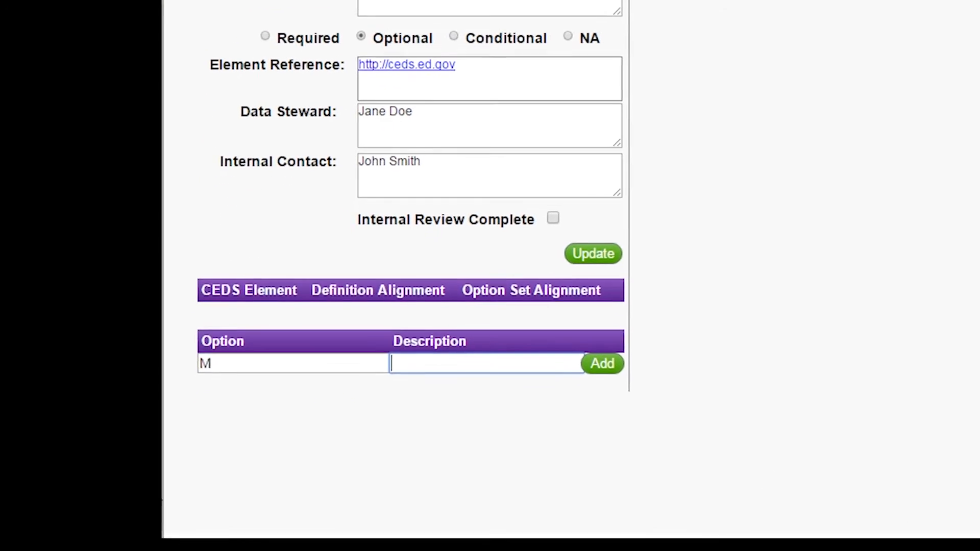
{"action": "type", "text": "Male"}
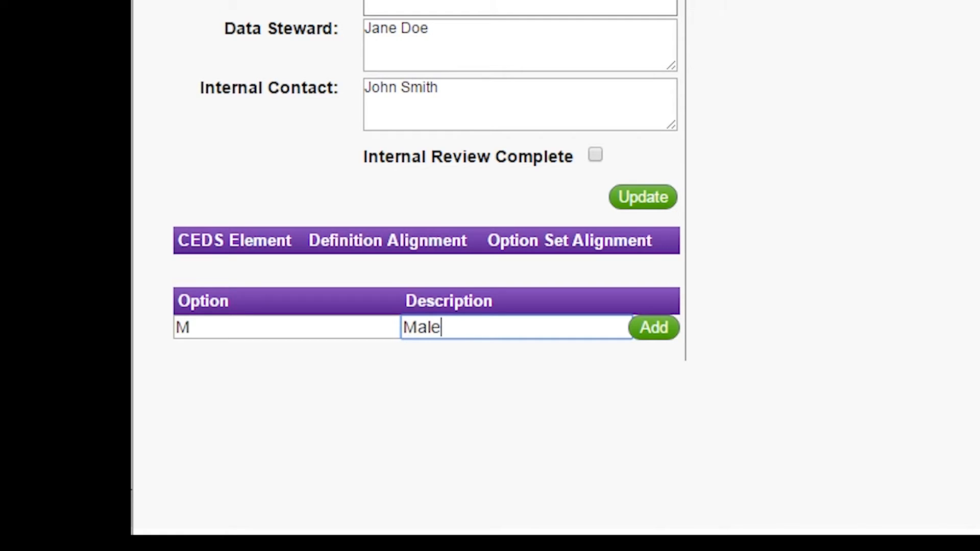
{"action": "left_click", "coordinate": [654, 327]}
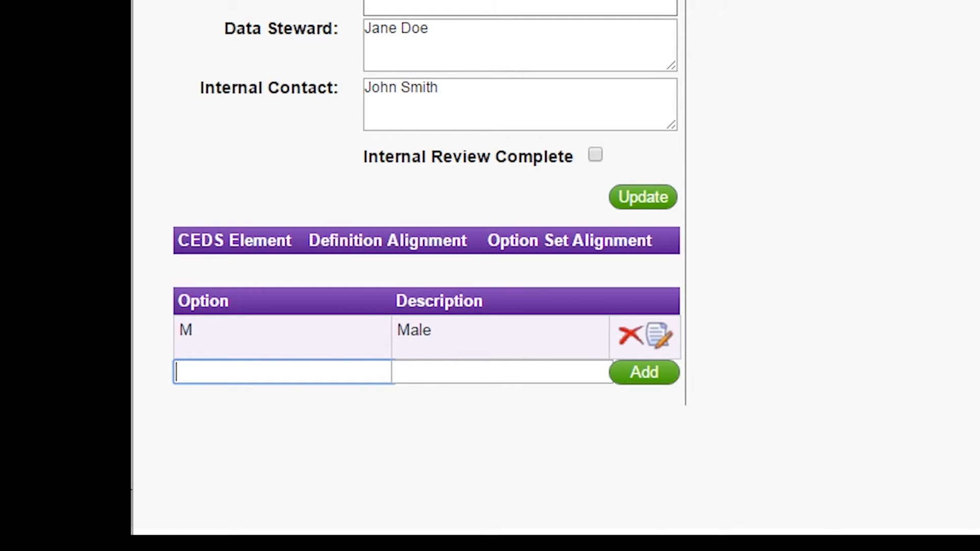
{"action": "type", "text": "F"}
{"action": "key", "text": "Tab"}
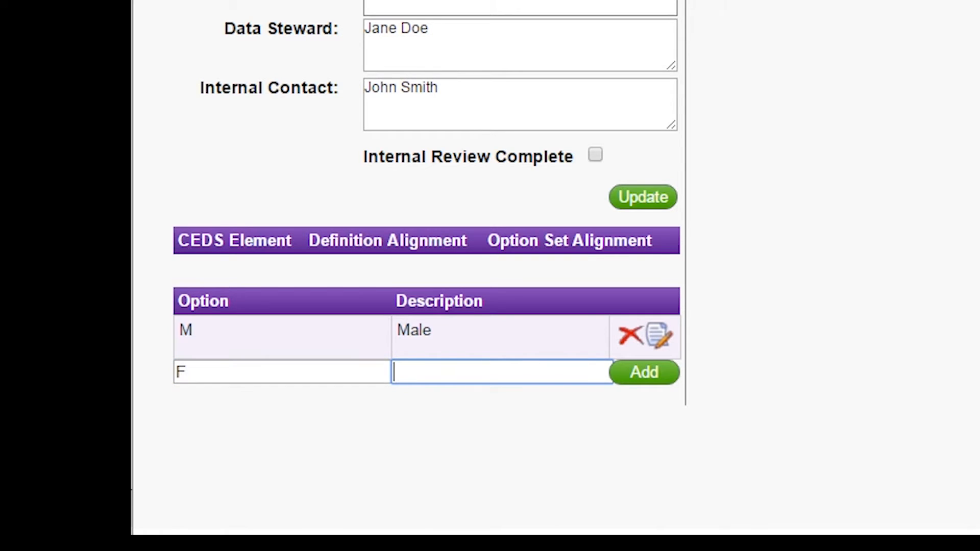
{"action": "type", "text": "Female"}
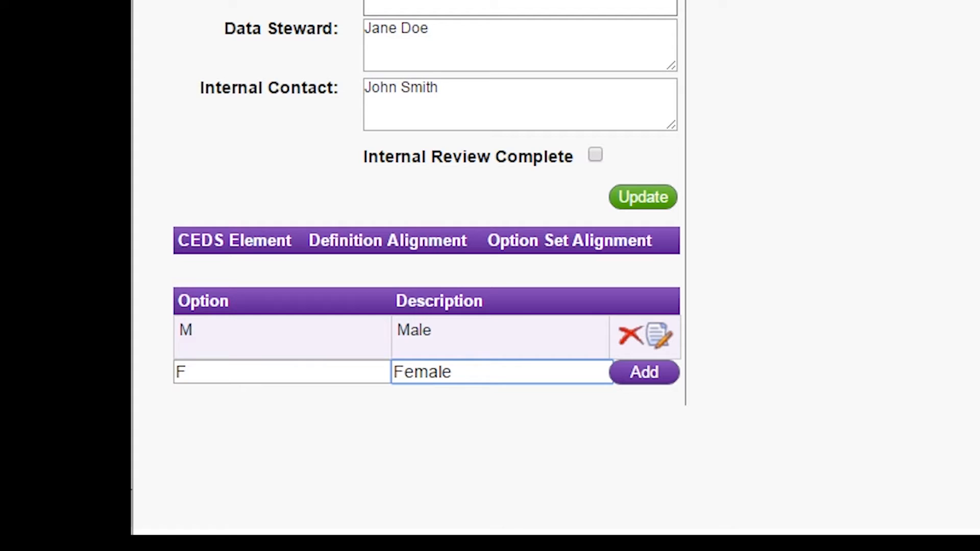
{"action": "left_click", "coordinate": [644, 373]}
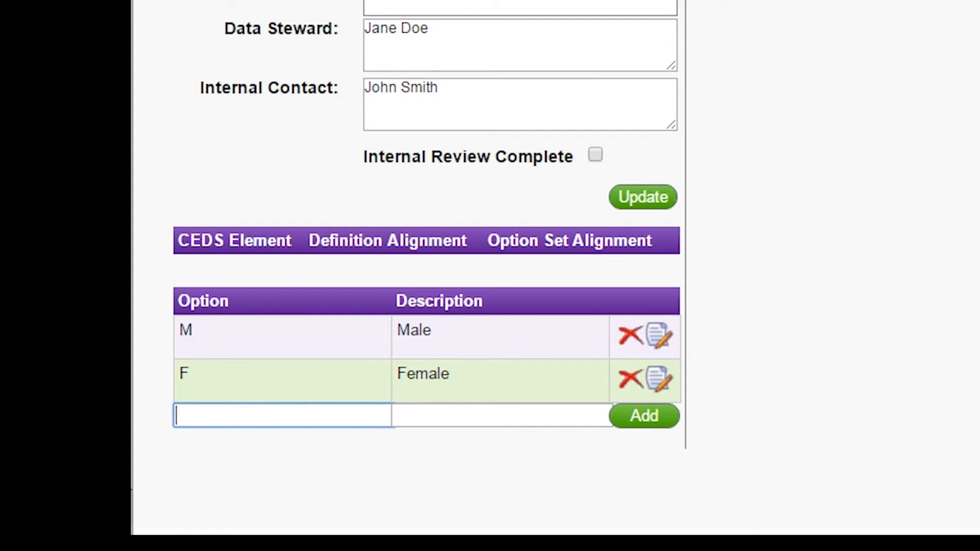
Add a further option Z with description Unknown to the Gender element's option set.
{"action": "type", "text": "Z"}
{"action": "key", "text": "Tab"}
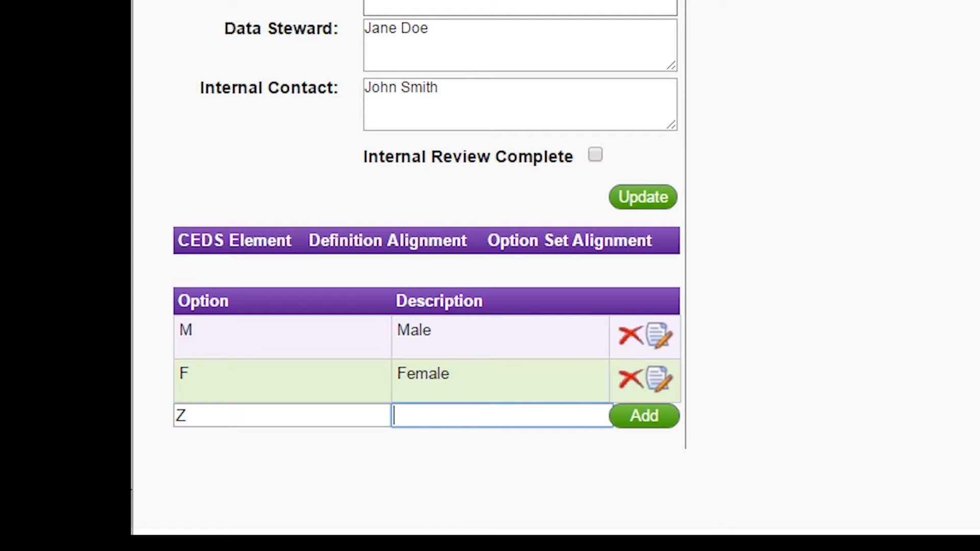
{"action": "type", "text": "Unkno"}
{"action": "type", "text": "wn"}
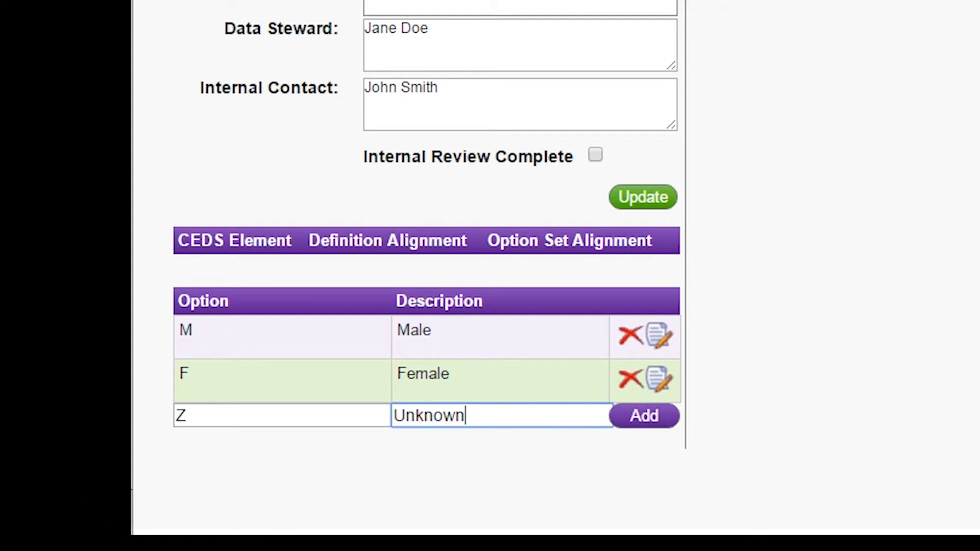
{"action": "key", "text": "Return"}
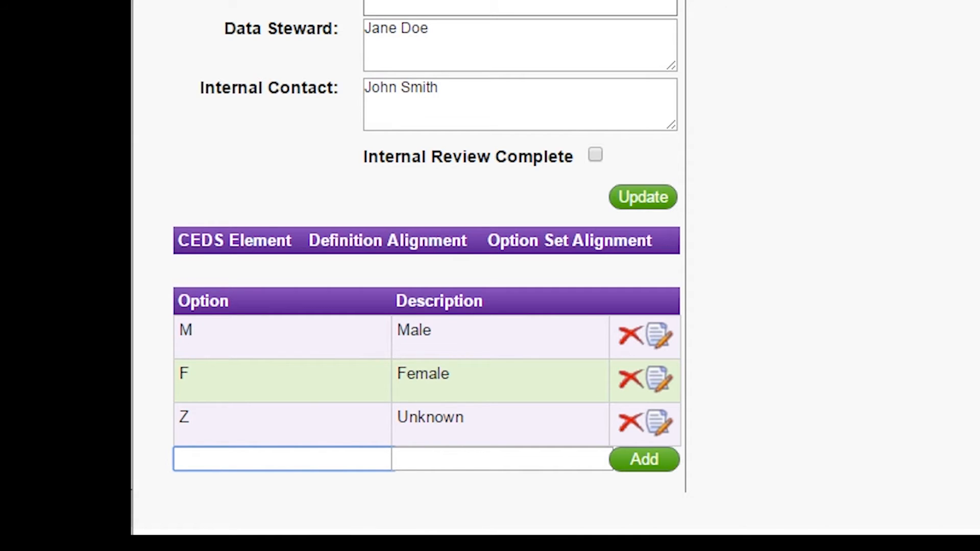
Change the code of the Unknown option to U and save the edited row.
{"action": "left_click", "coordinate": [659, 423]}
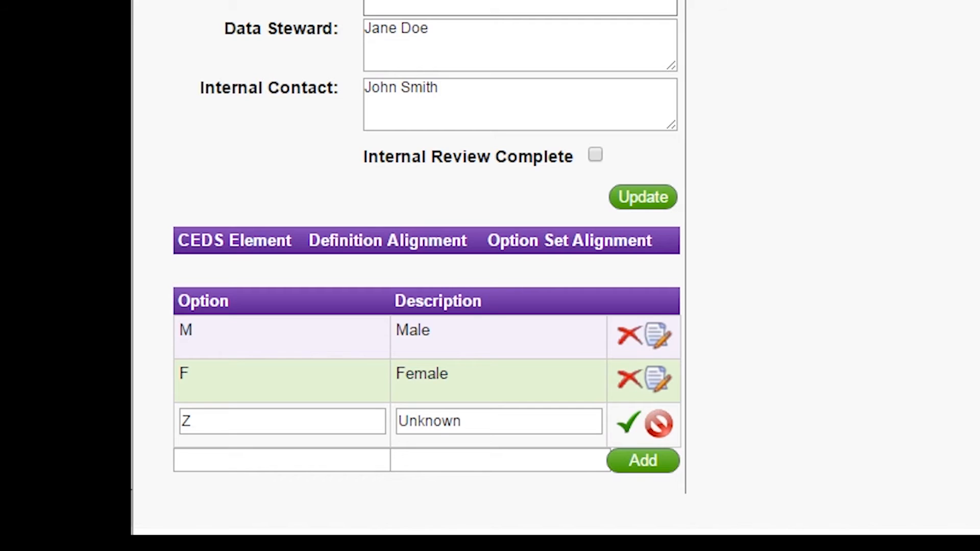
{"action": "double_click", "coordinate": [186, 421]}
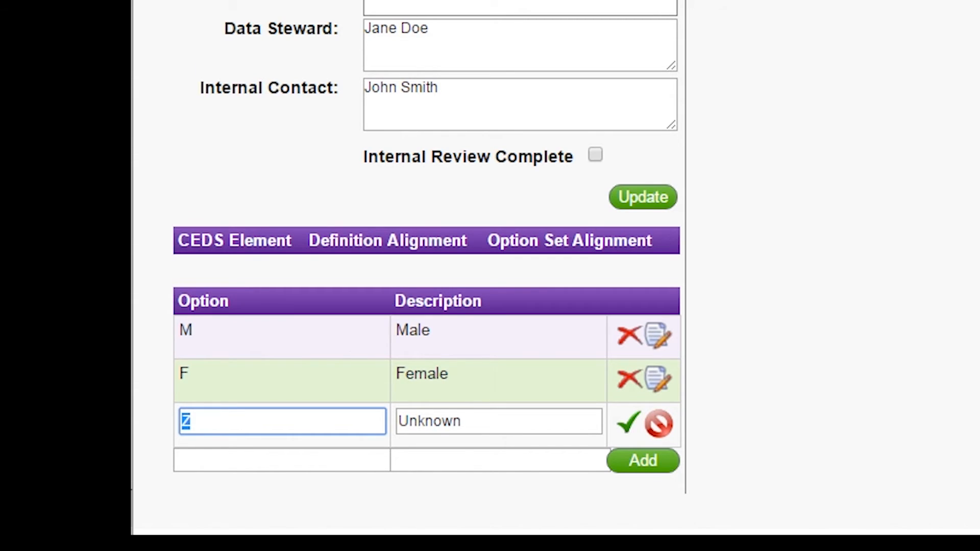
{"action": "type", "text": "U"}
{"action": "key", "text": "Return"}
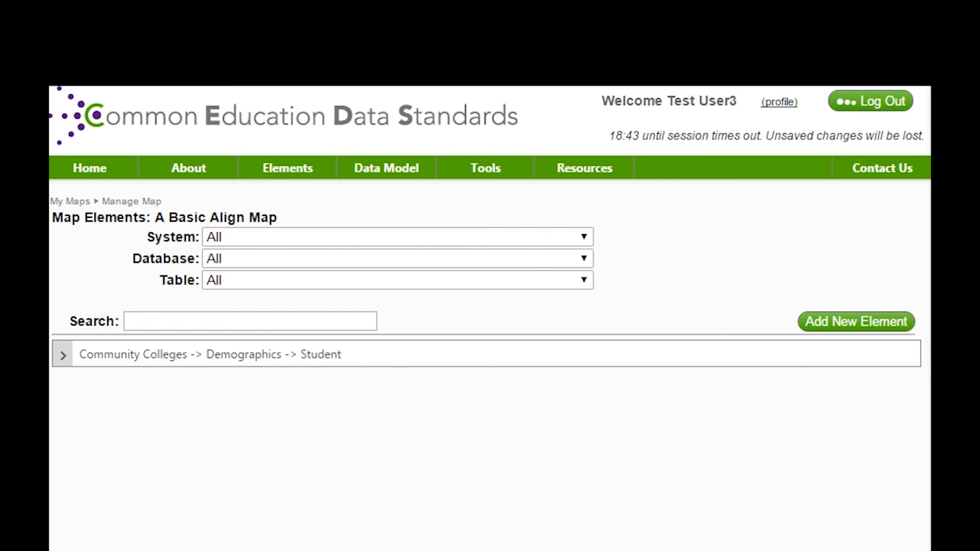
Expand the Community Colleges -> Demographics -> Student group in the map's element list.
{"action": "left_click", "coordinate": [63, 356]}
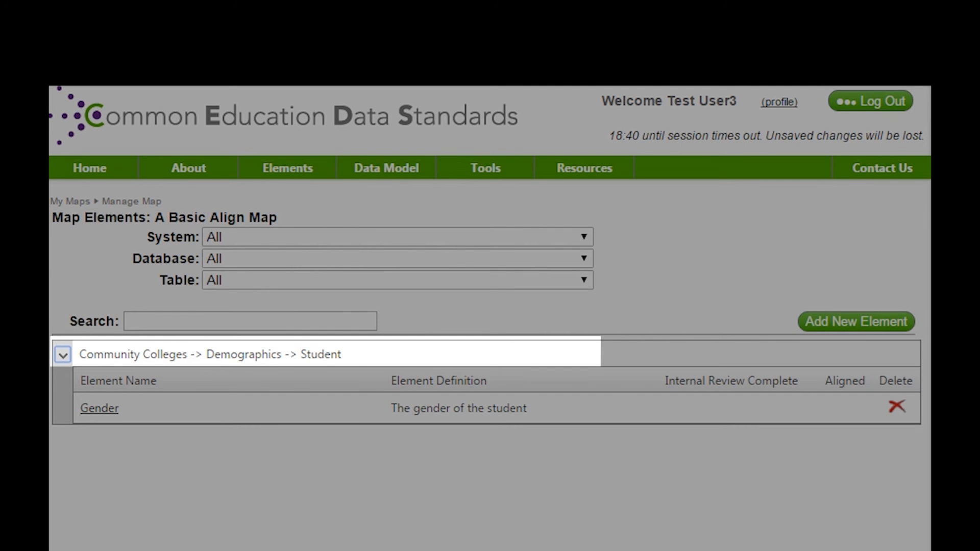